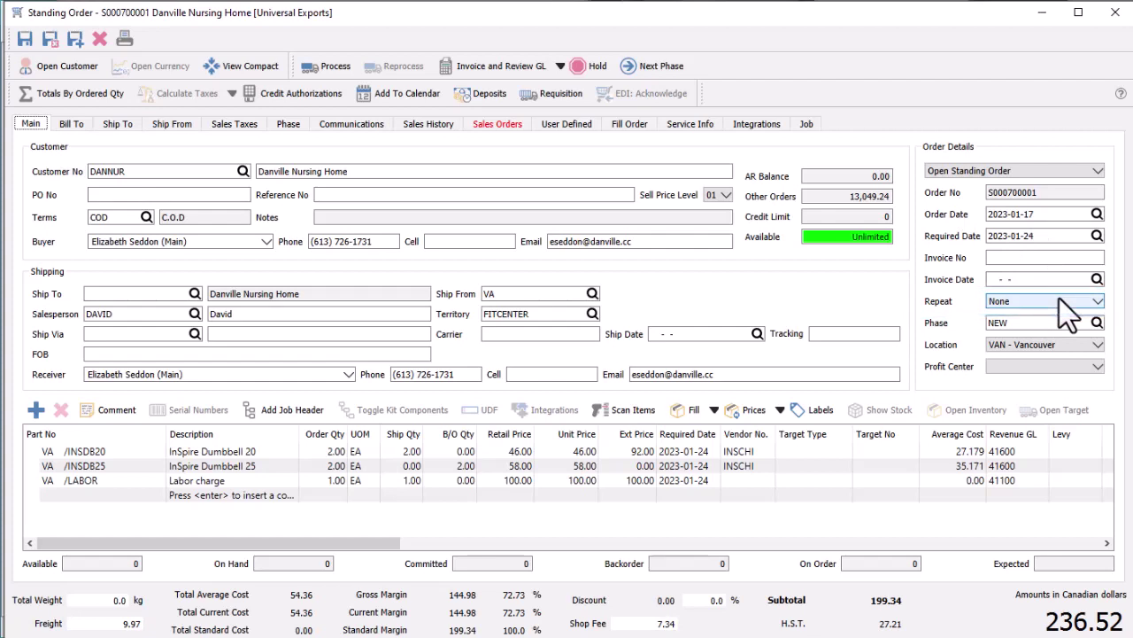
Step: Set the standing order to a custom monthly recurrence, every 1 month on the 15th, with the end set to Never
click(1059, 301)
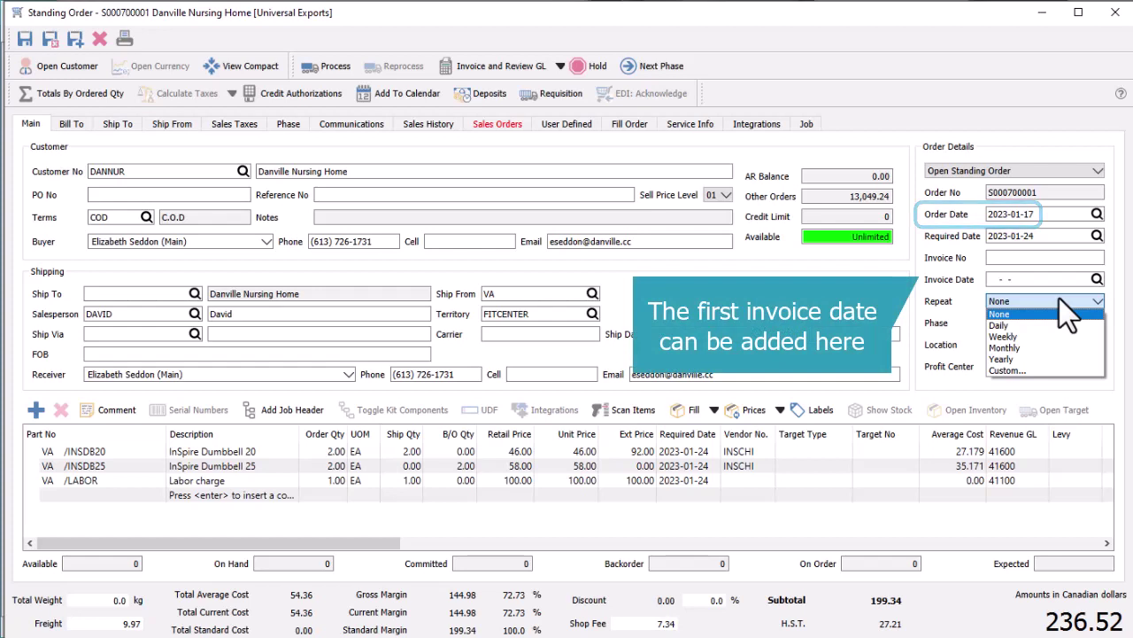
click(1050, 374)
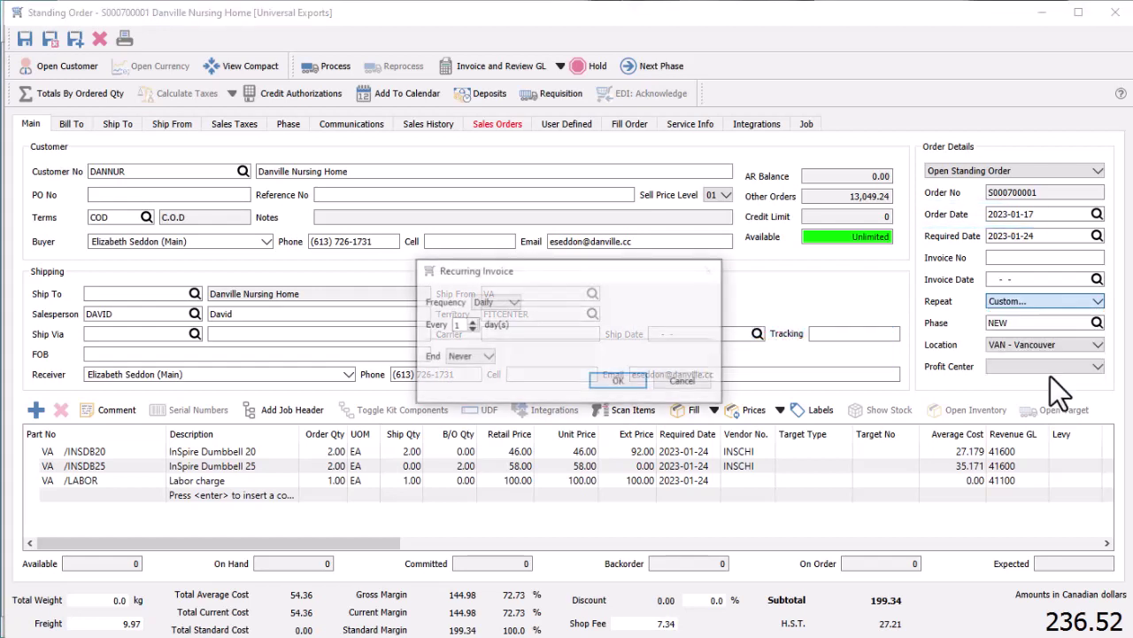
click(514, 307)
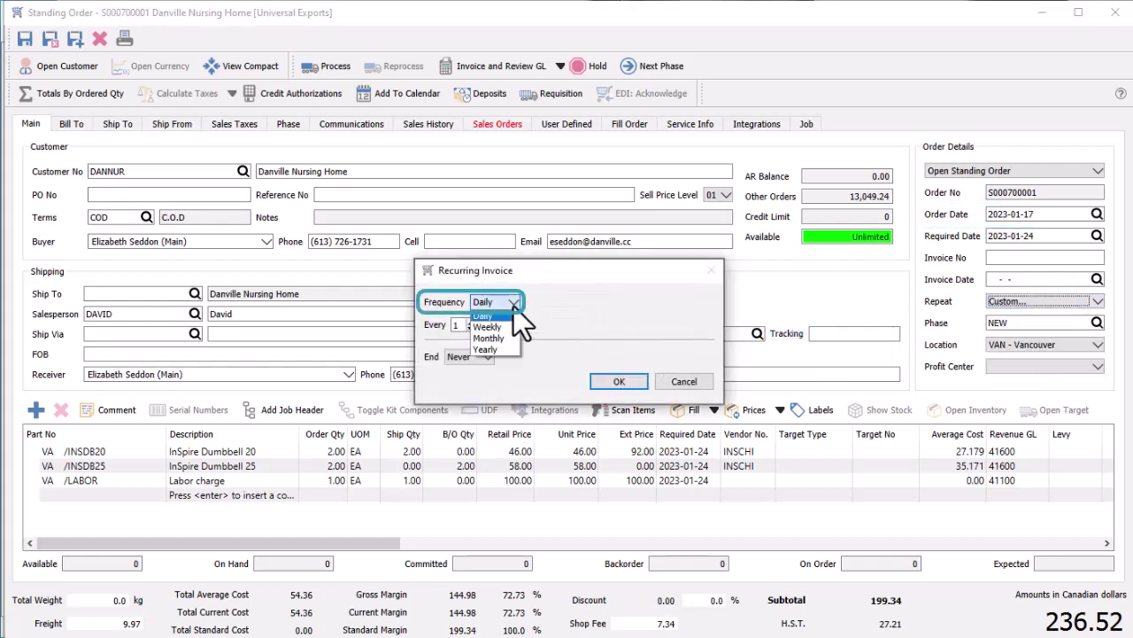
click(504, 337)
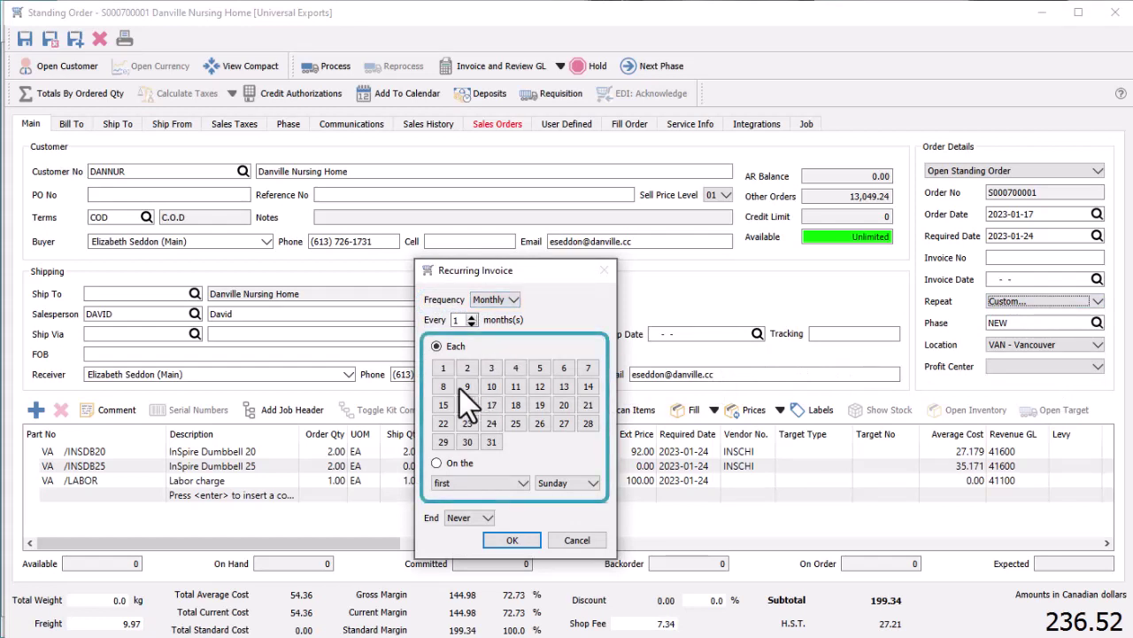
click(438, 404)
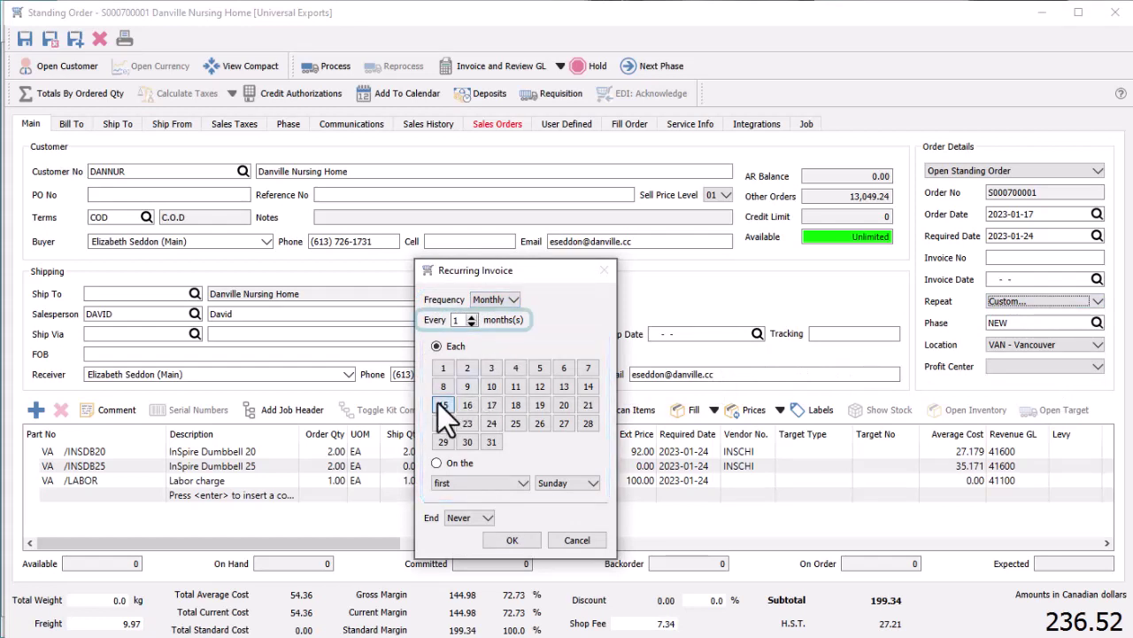
click(487, 518)
click(486, 516)
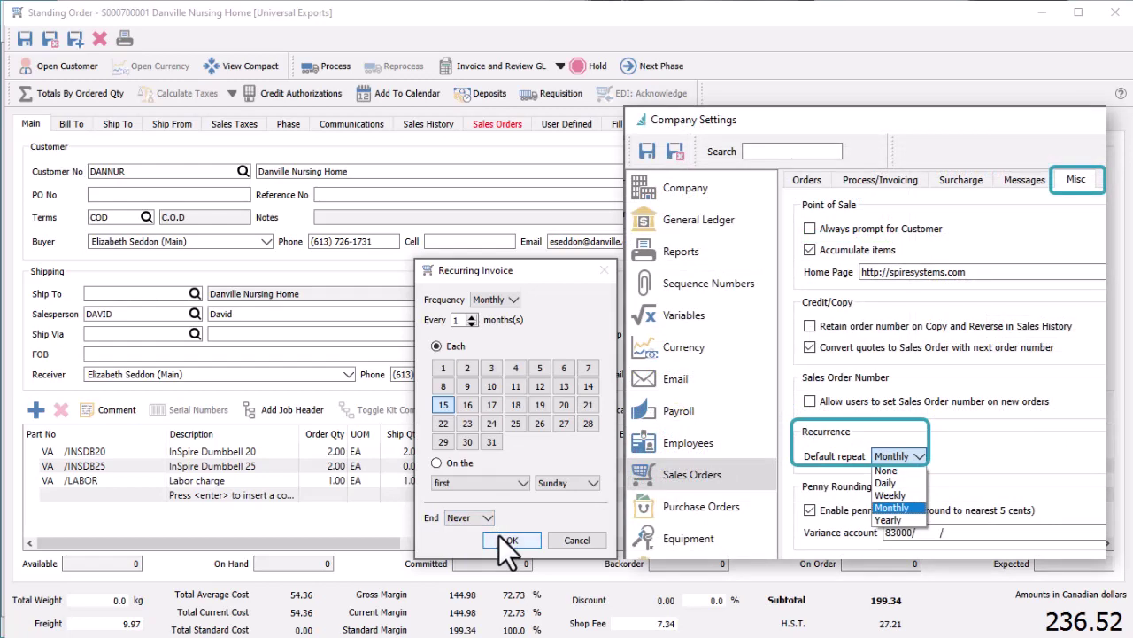
click(499, 536)
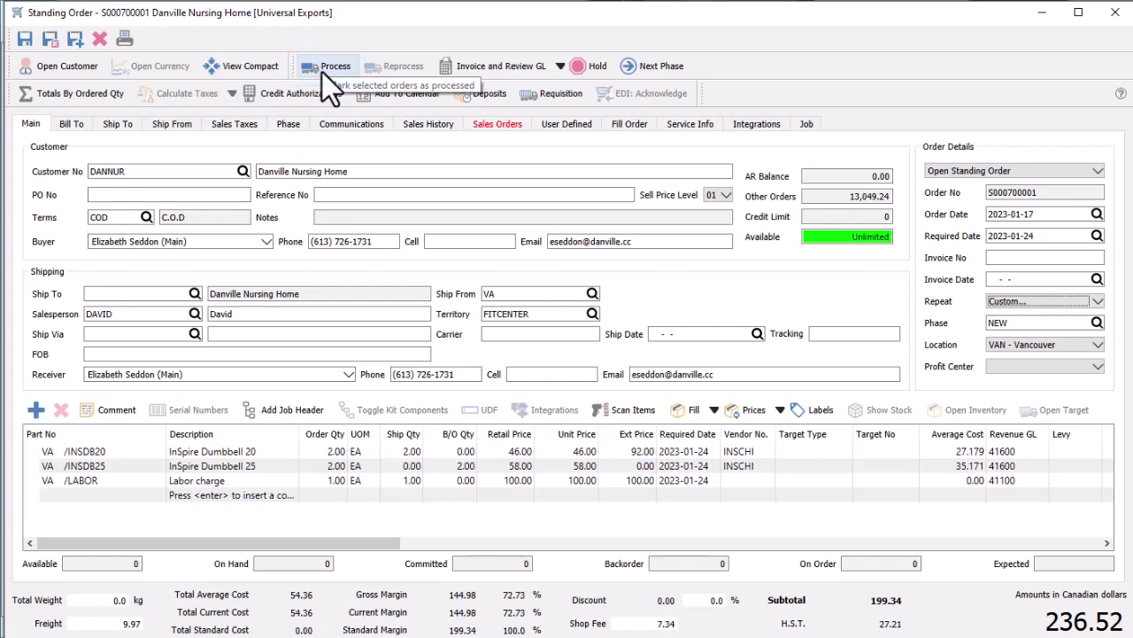
Step: Invoice the standing order on account, accepting its GL transaction and closing the invoice report without printing
click(474, 77)
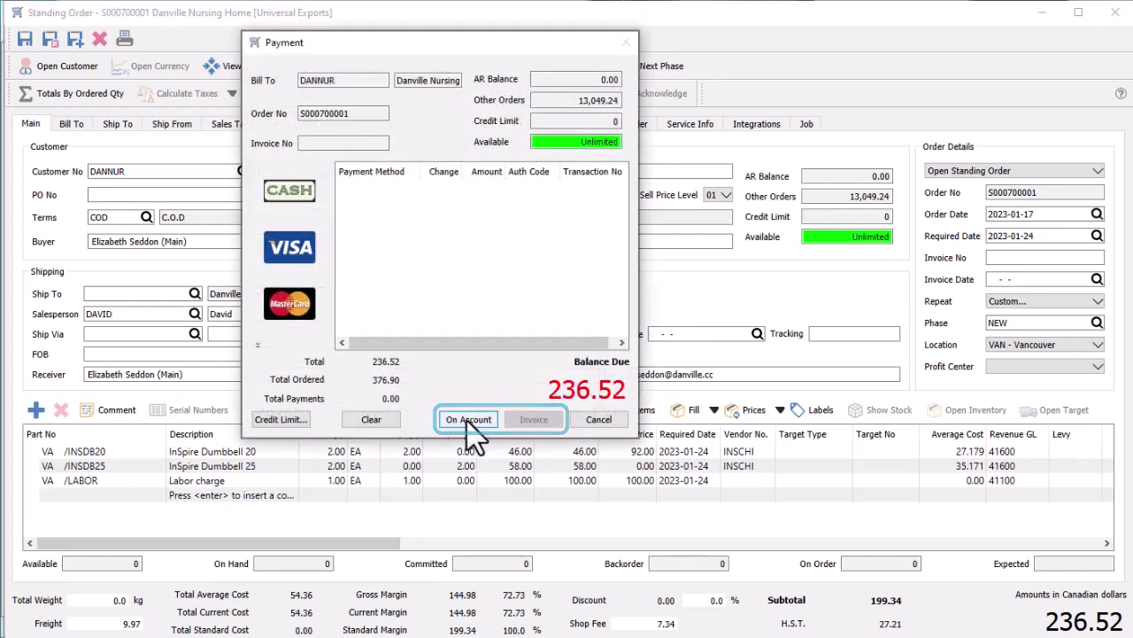
click(466, 421)
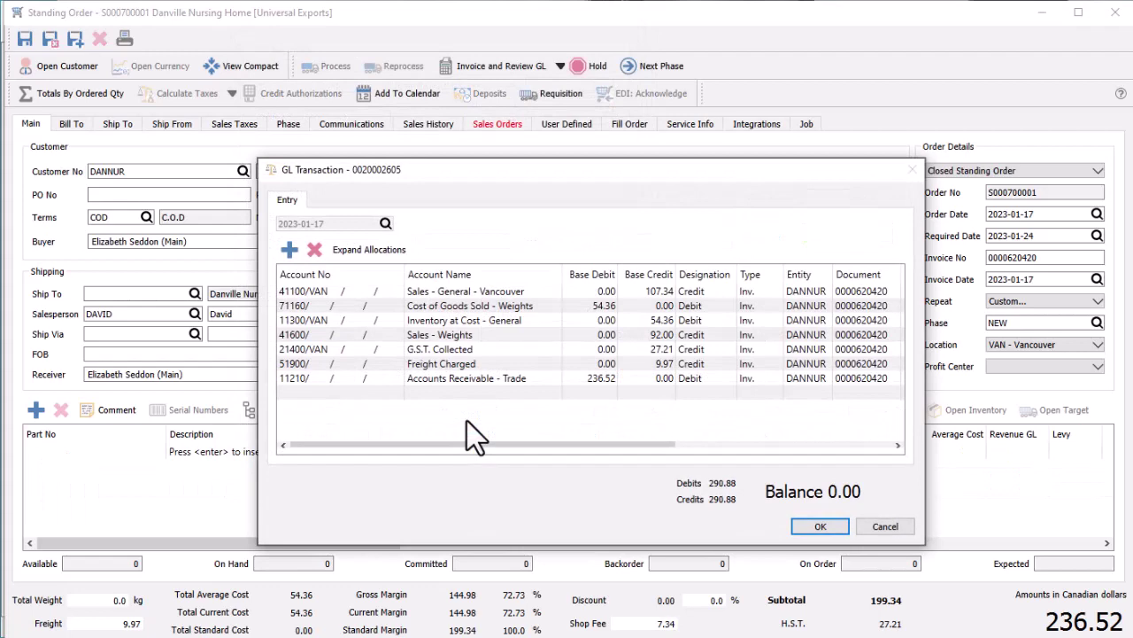
key(Return)
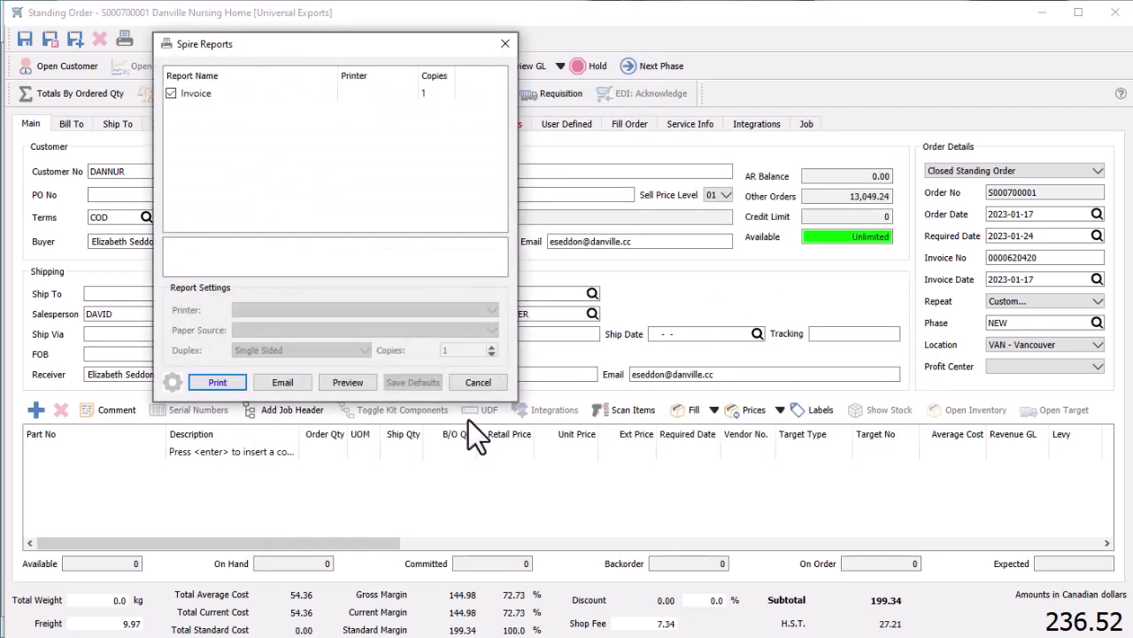
click(475, 387)
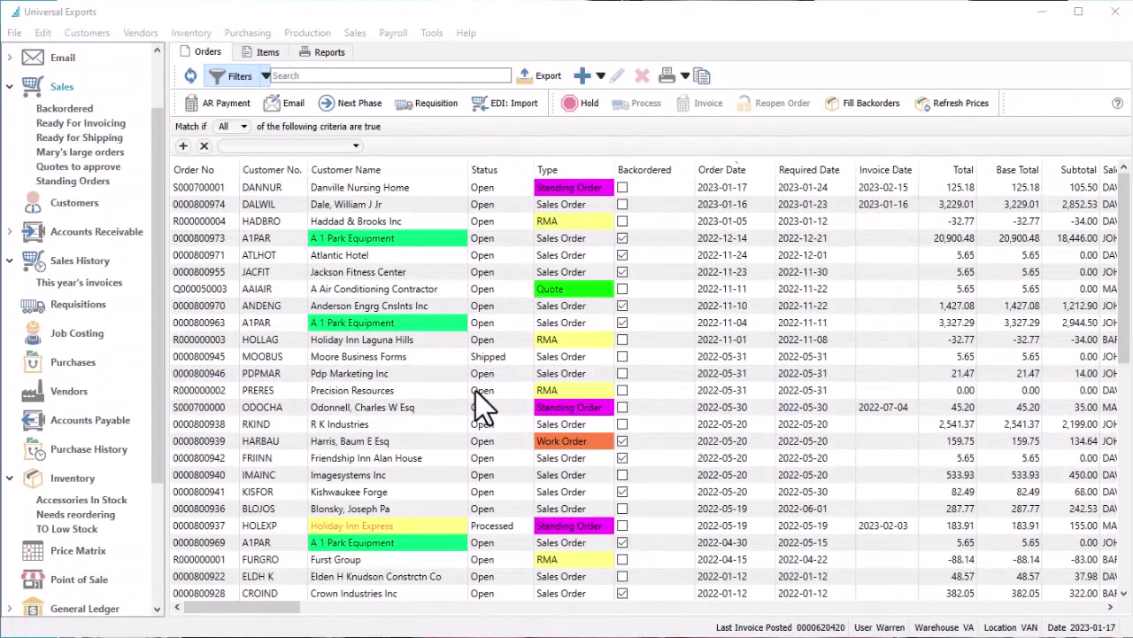
Step: Open the Danville Nursing Home standing order from the orders list to review its next occurrence
click(854, 193)
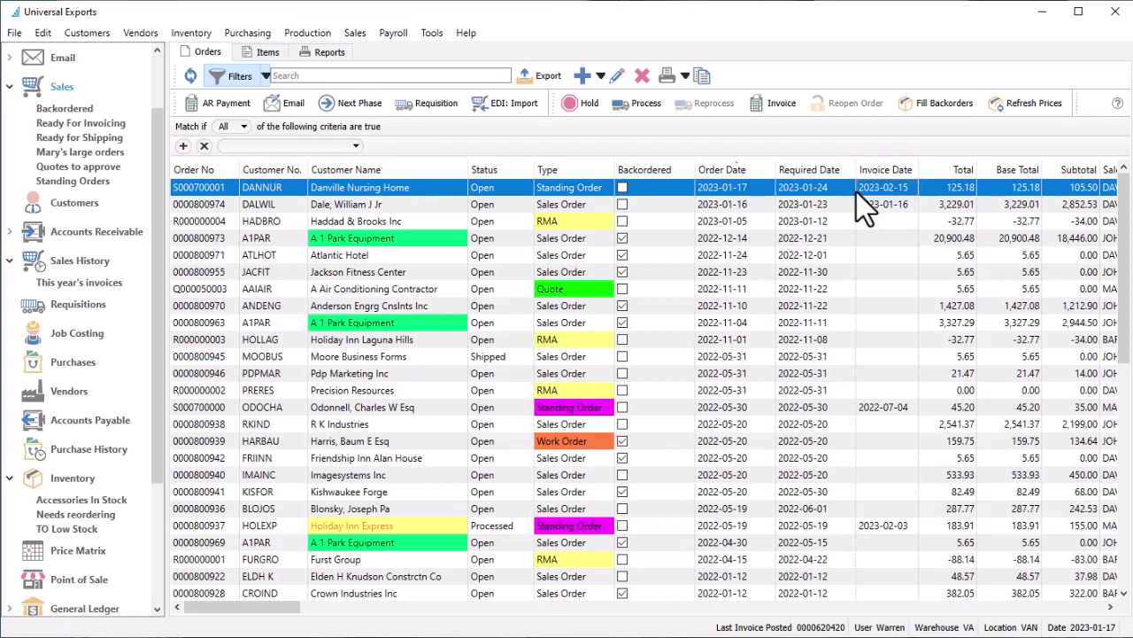
double_click(857, 192)
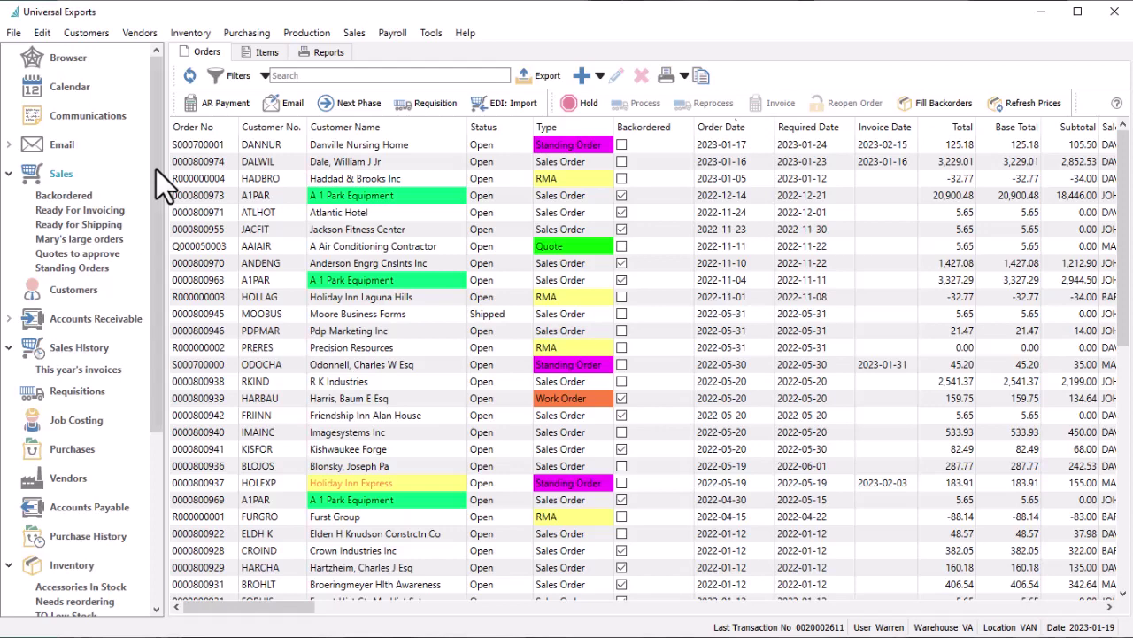
Step: Using the Standing Orders filter, invoice Jackson Fitness Center, System Automation Software, Craft Industries and Haworth Group, proceeding for the overlimit customer without printing
click(104, 270)
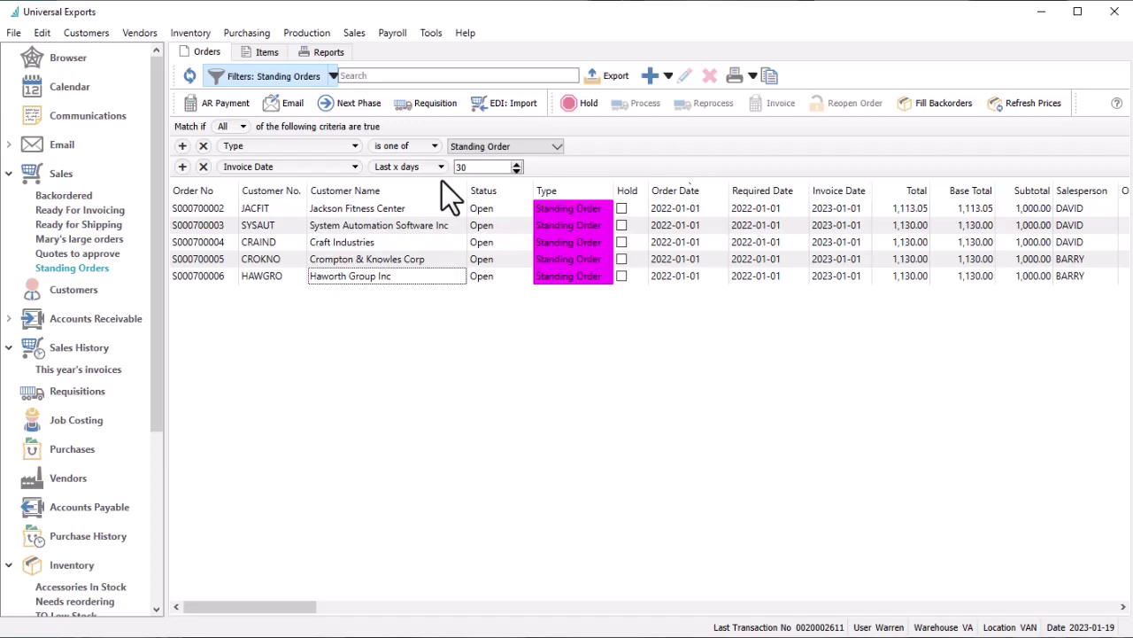
click(419, 207)
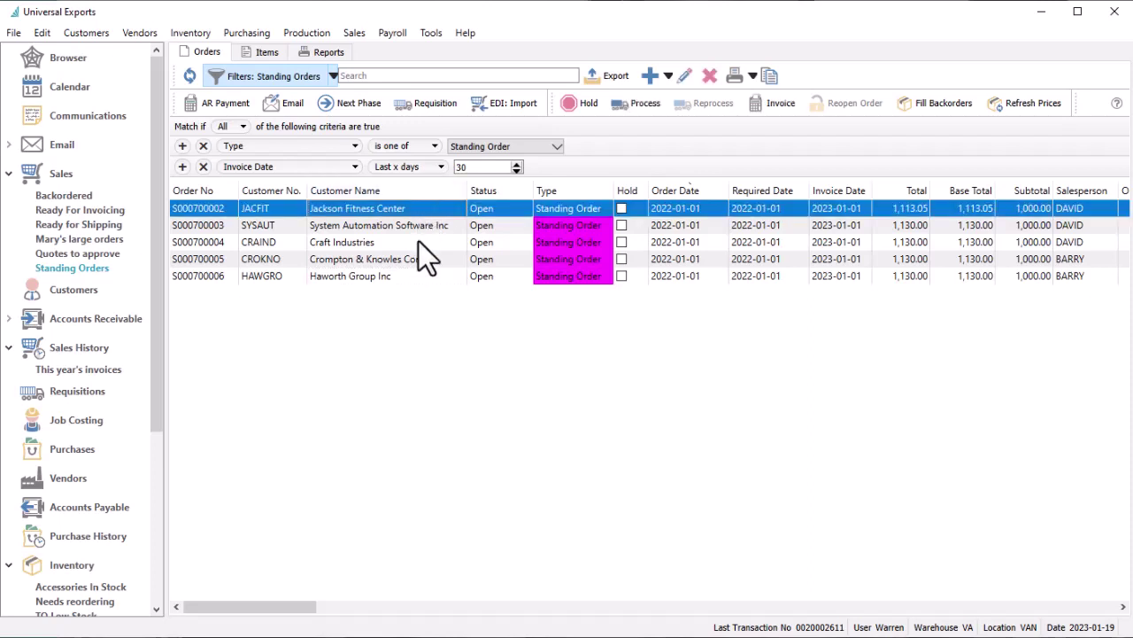
shift+click(419, 242)
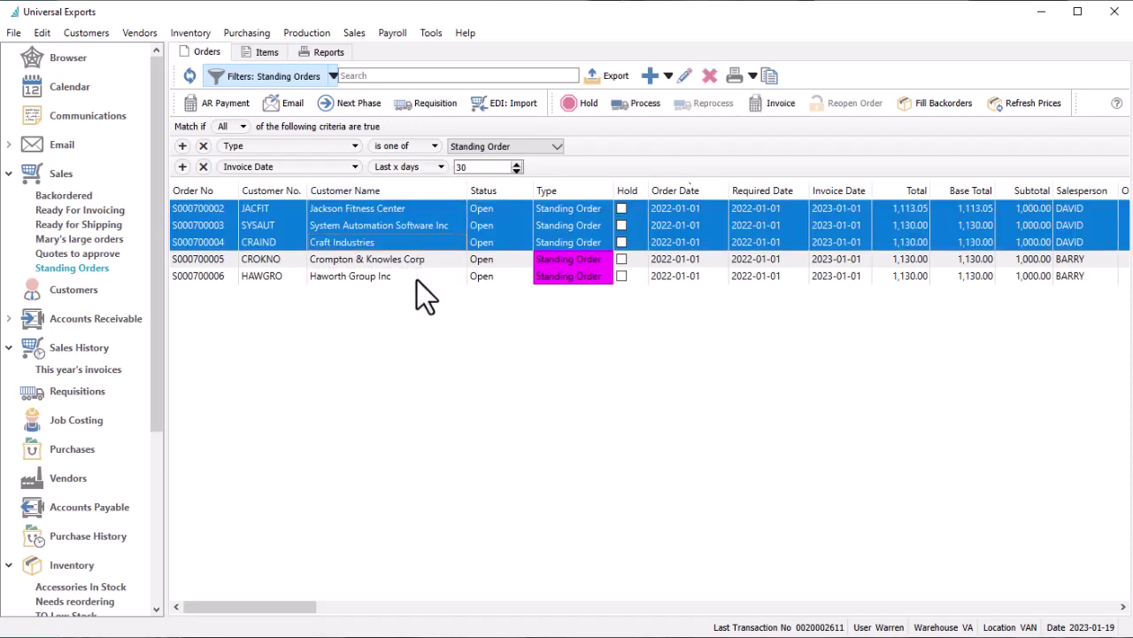
ctrl+click(417, 278)
click(774, 113)
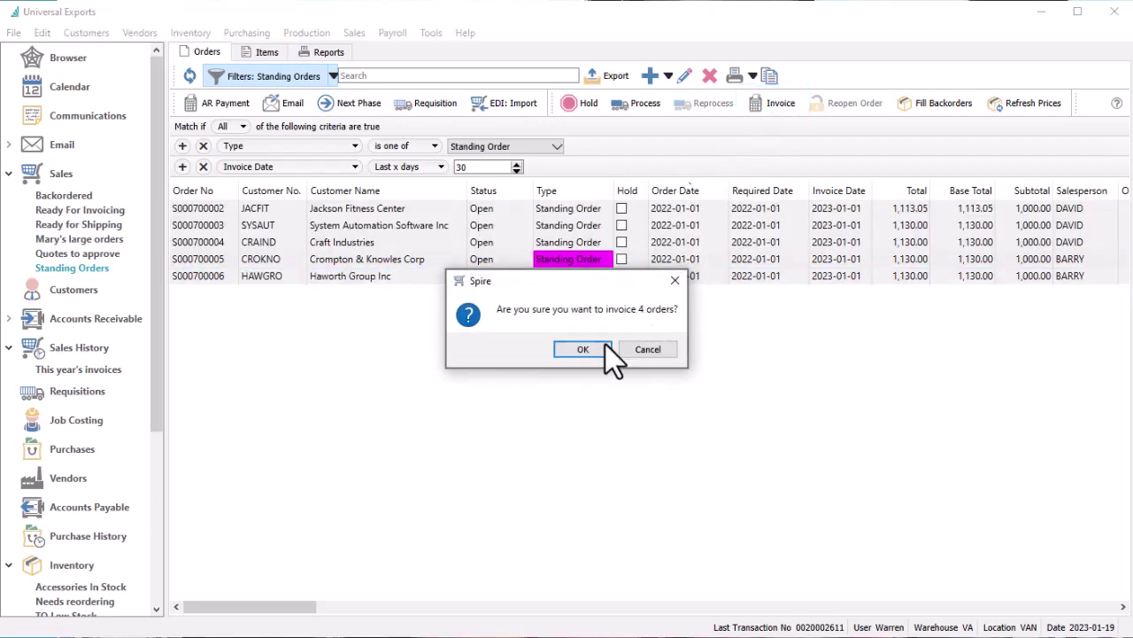
click(604, 347)
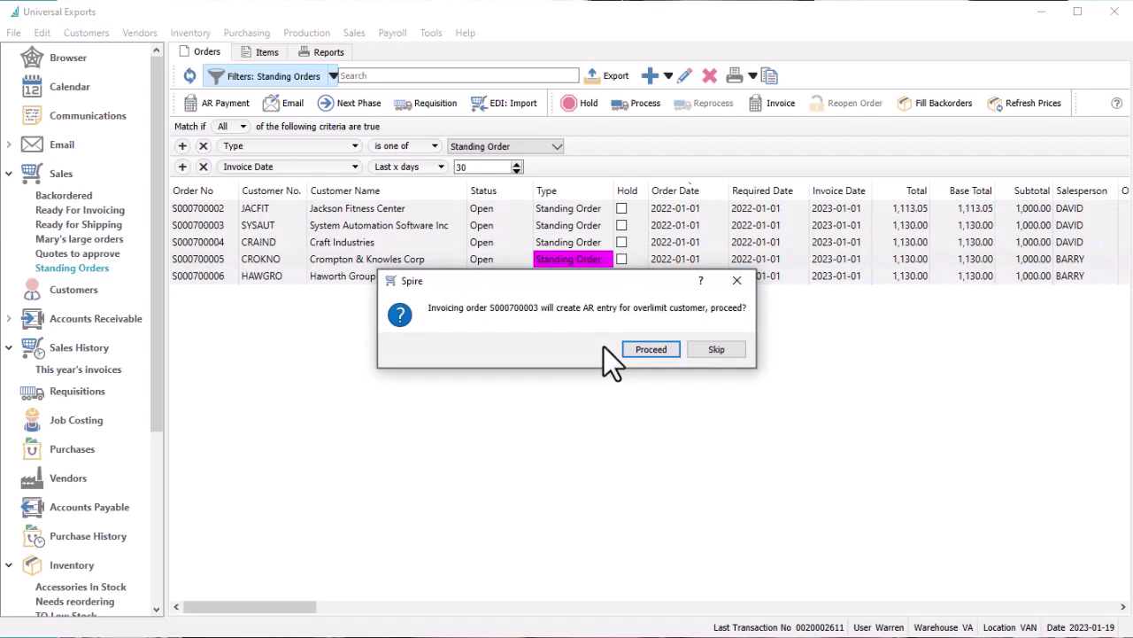
click(651, 349)
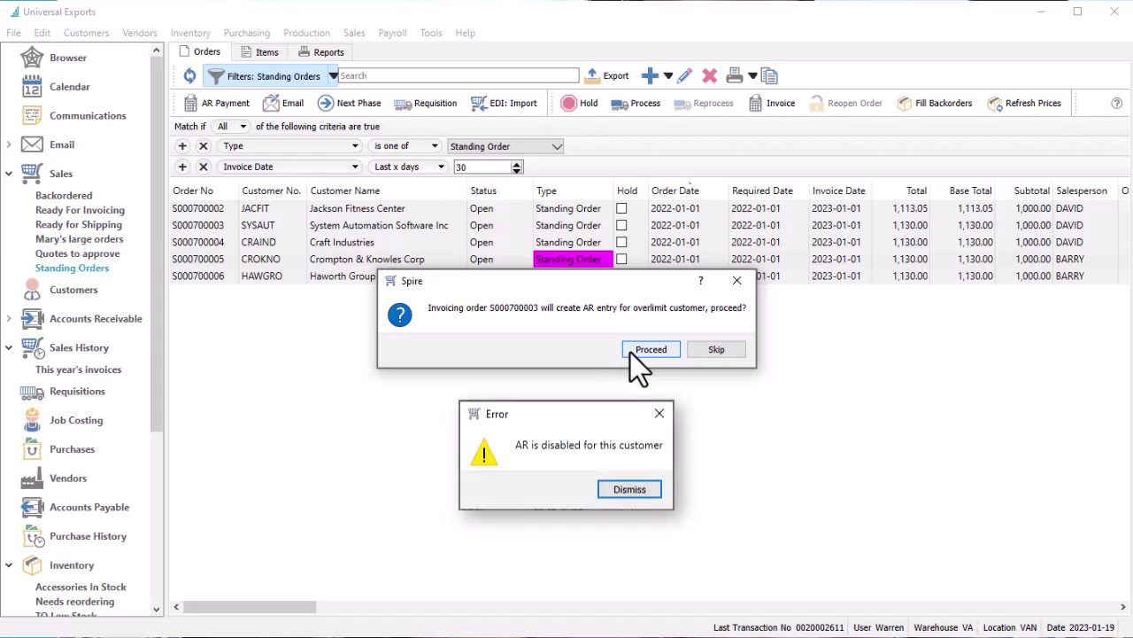
click(631, 353)
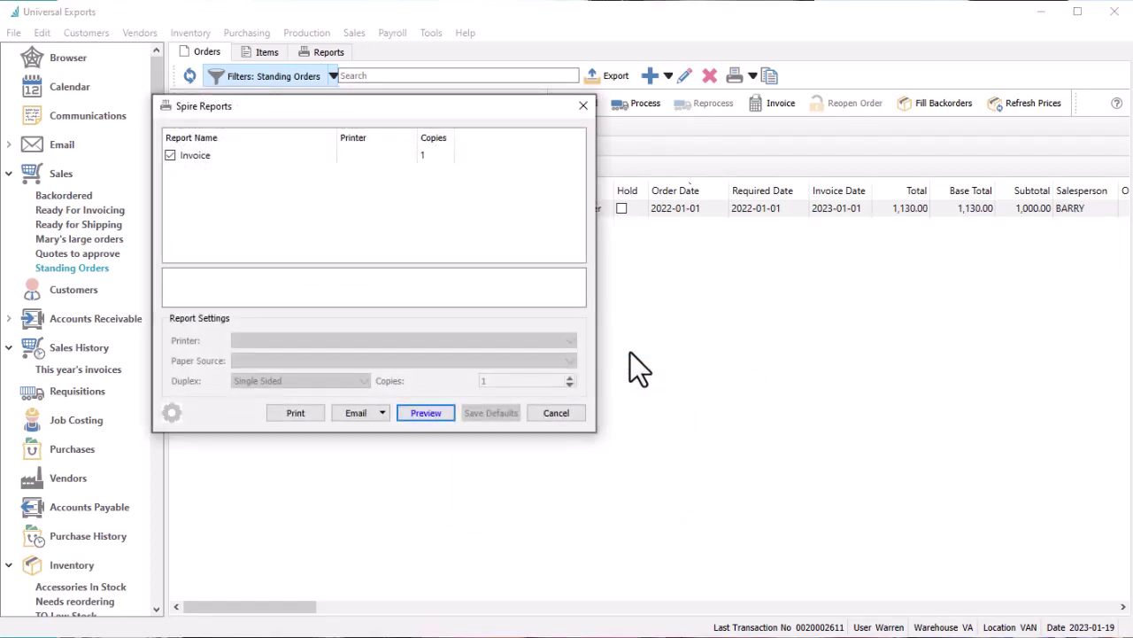
key(Escape)
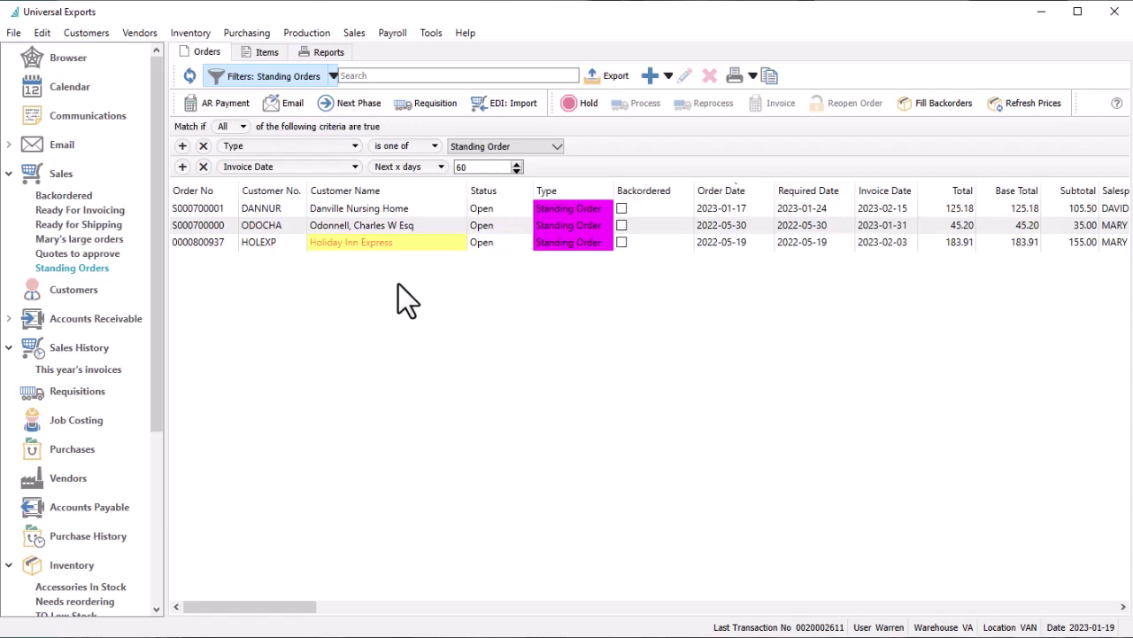
Step: Fill backorders on all three standing orders with invoice dates in the next 60 days
click(400, 247)
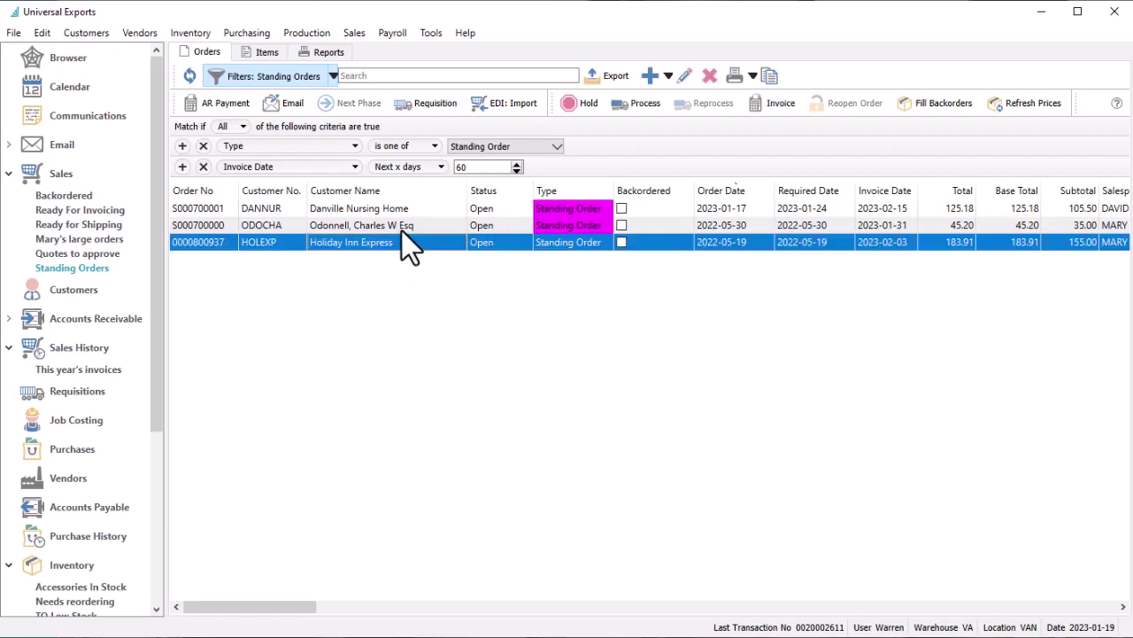
shift+click(404, 210)
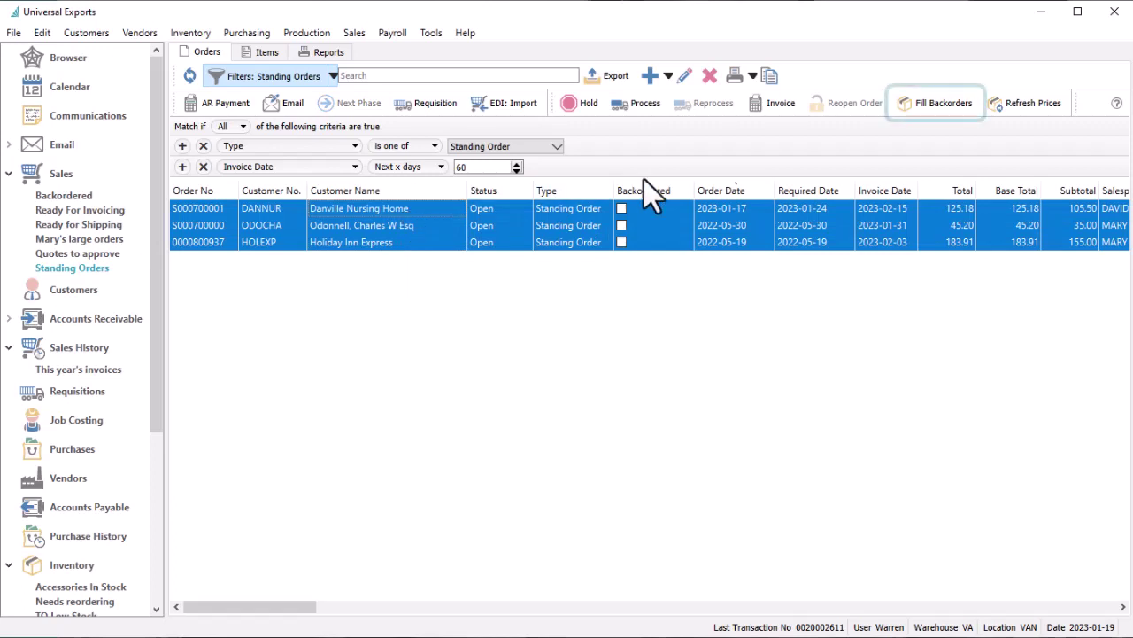
click(930, 101)
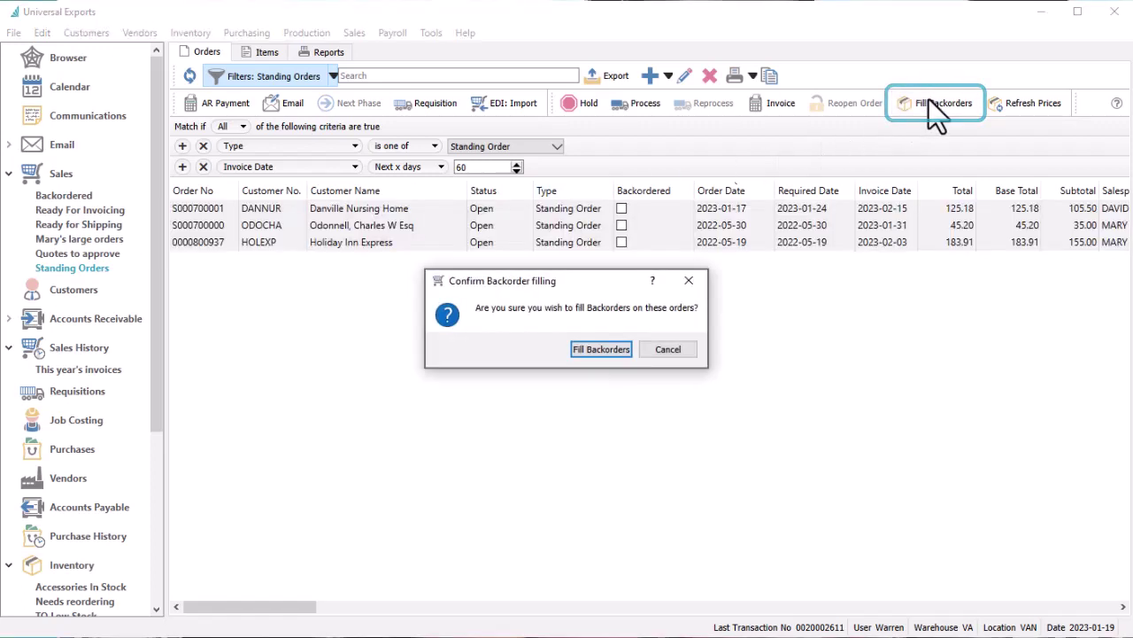
click(626, 348)
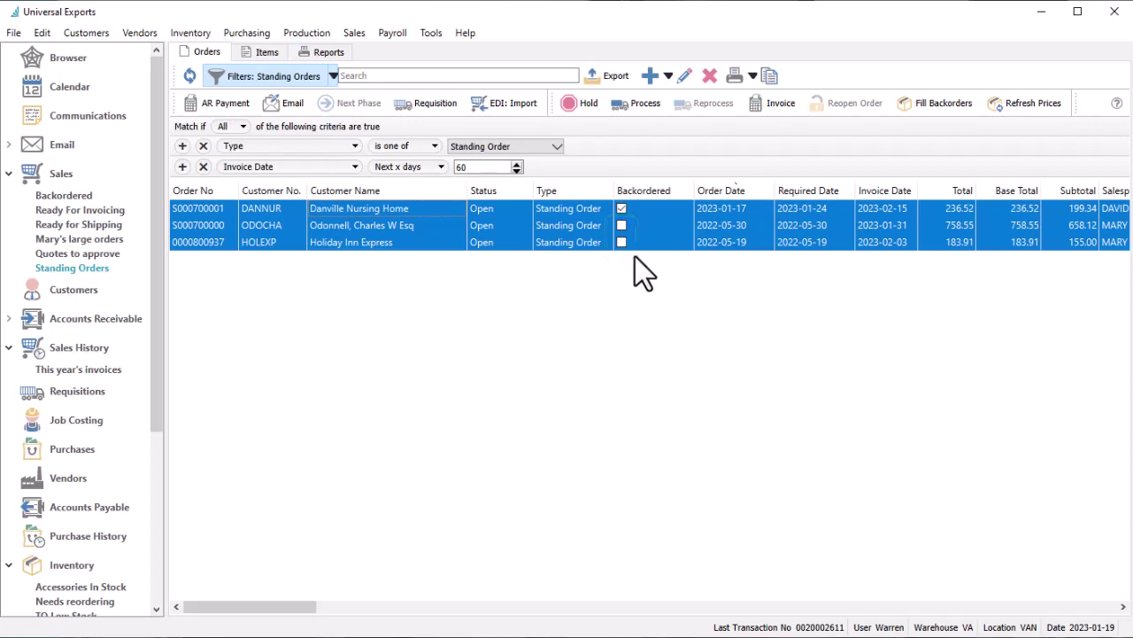
Step: Exclude the backordered Danville Nursing Home order from the selection and invoice the other two standing orders
click(621, 208)
ctrl+click(641, 212)
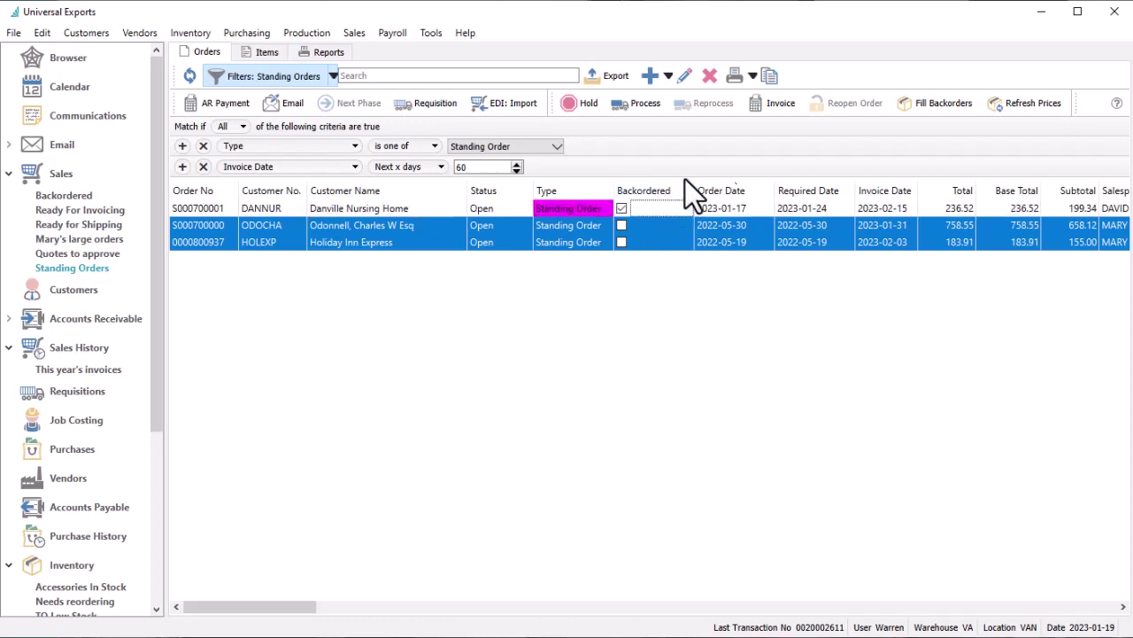
click(764, 116)
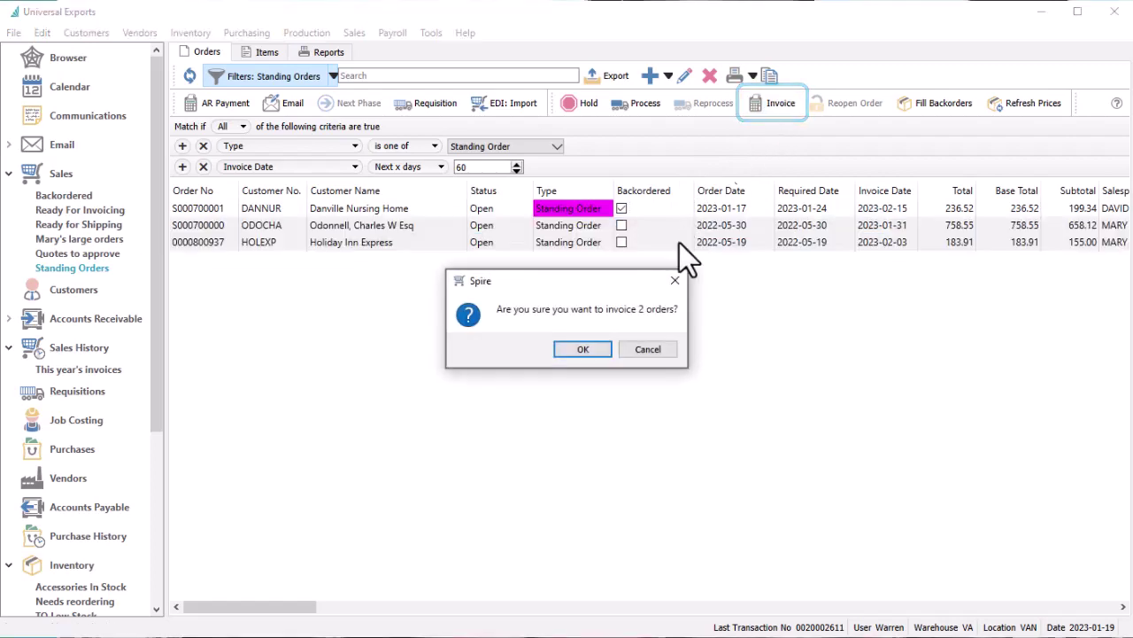
click(603, 355)
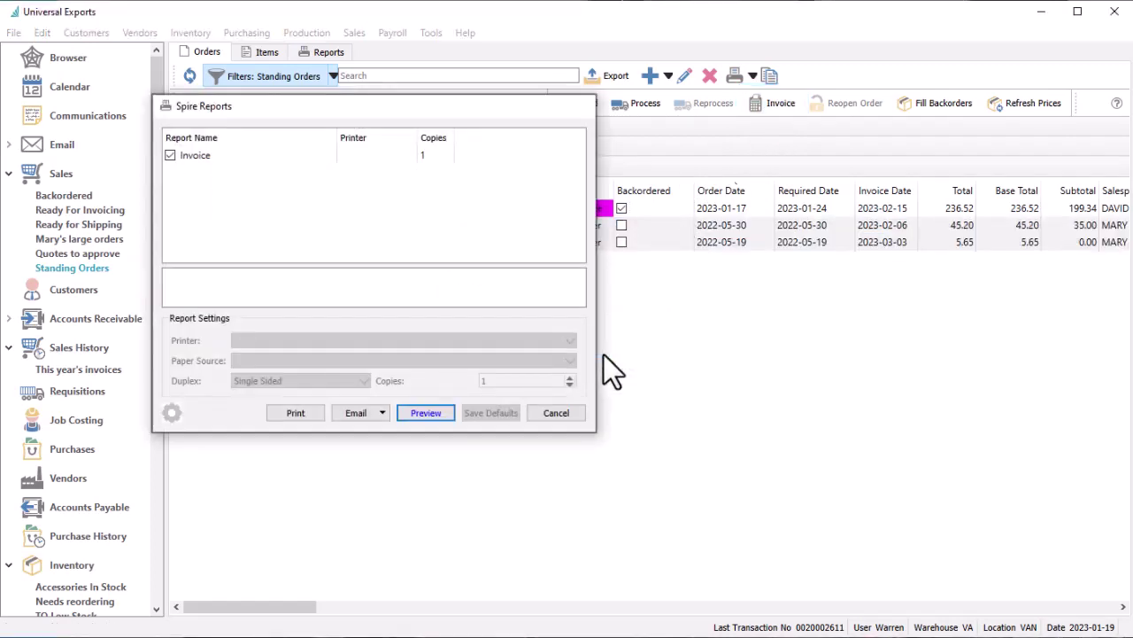